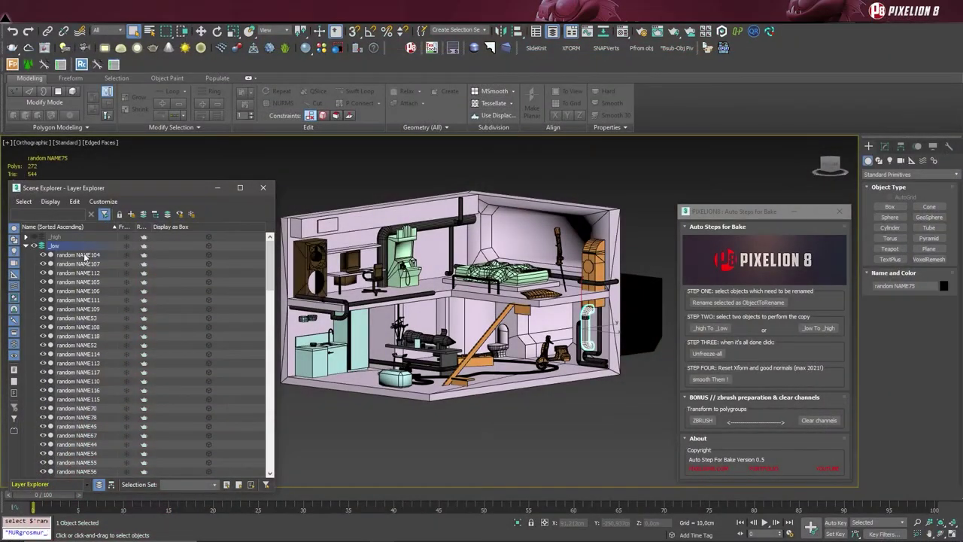
Step: Rename all 121 selected _low objects to ObjectToRename with the PIXELION panel, then expand the _low layer
key("ctrl+a")
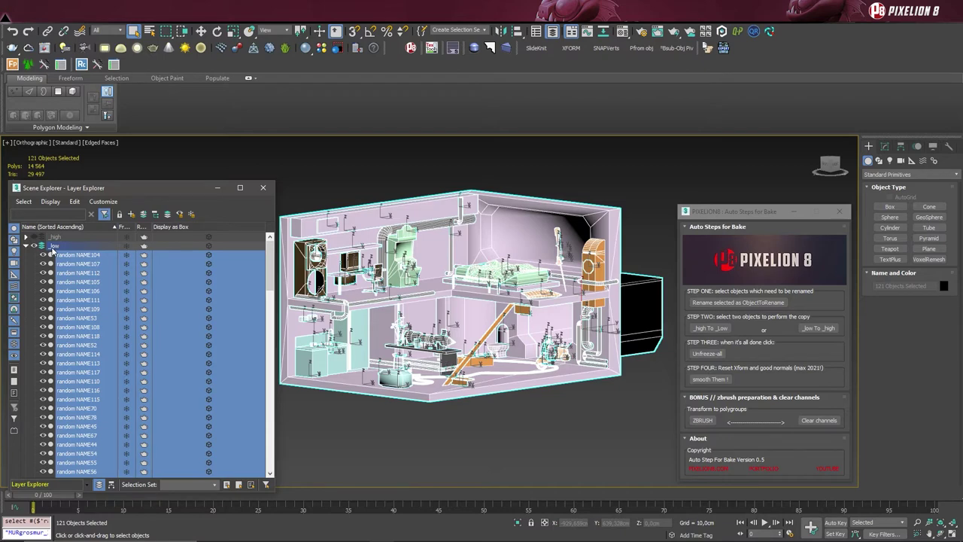
left_click(682, 437)
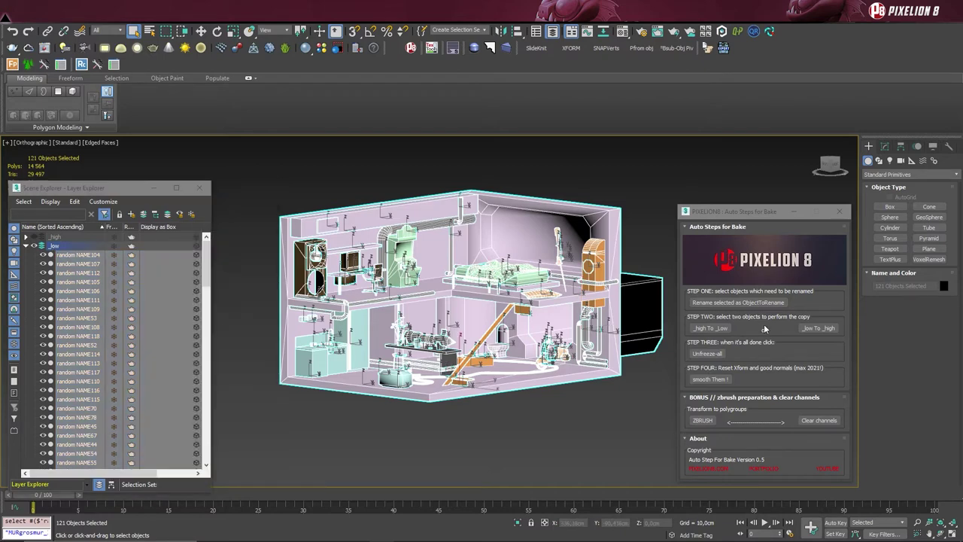
left_click(711, 302)
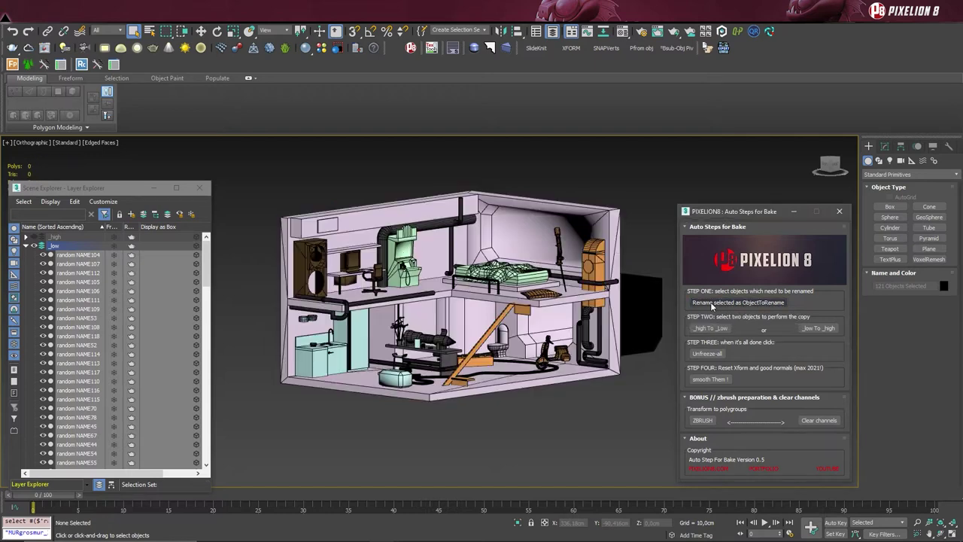
left_click(26, 246)
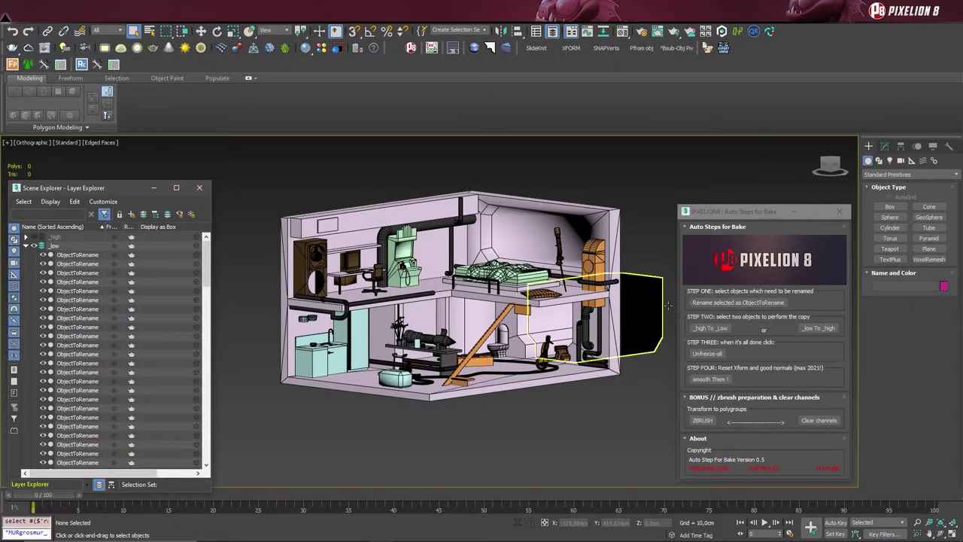
Step: Turn on visibility of the _high layer in the Layer Explorer
left_click(34, 237)
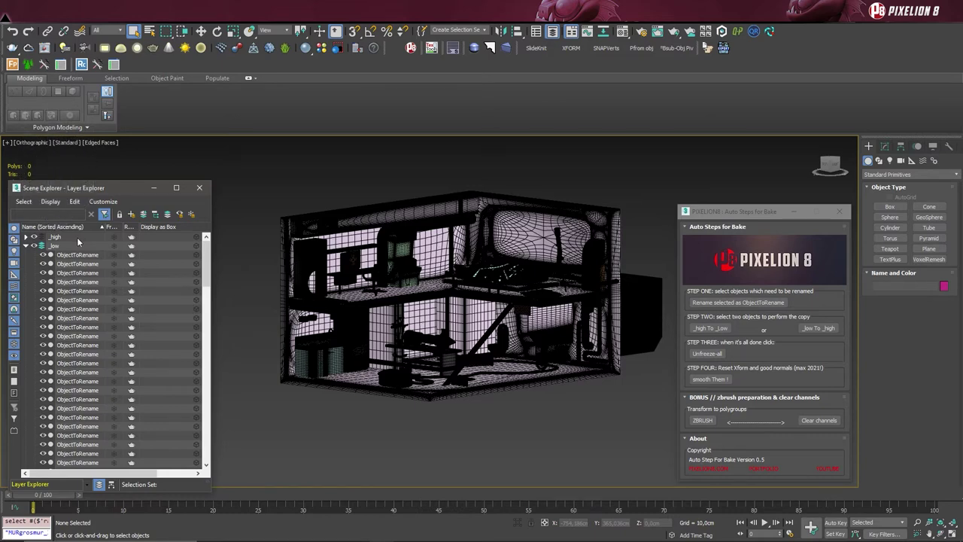
Step: Copy the high-poly wall's name onto its low-poly wall match with '_high To _Low'
left_click(25, 246)
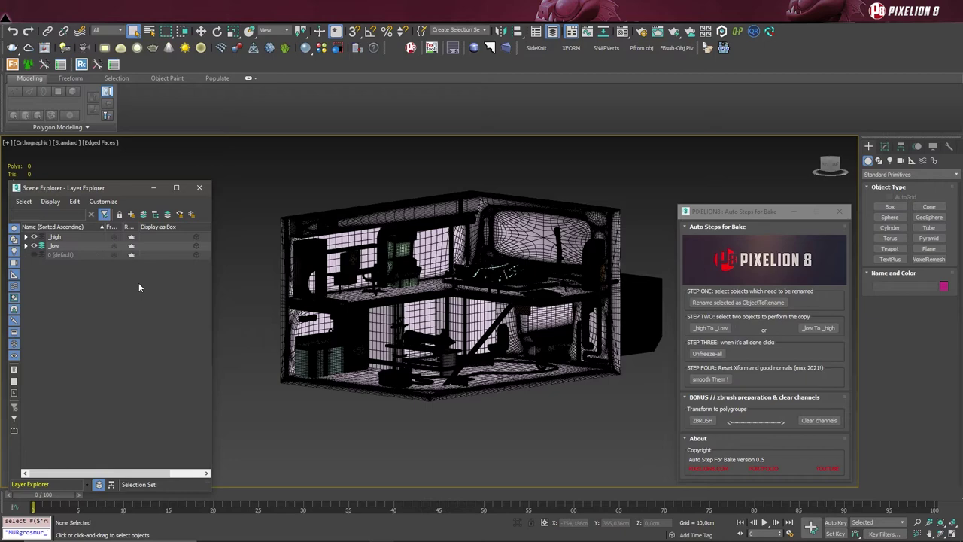
scroll(265, 245, "up", 5)
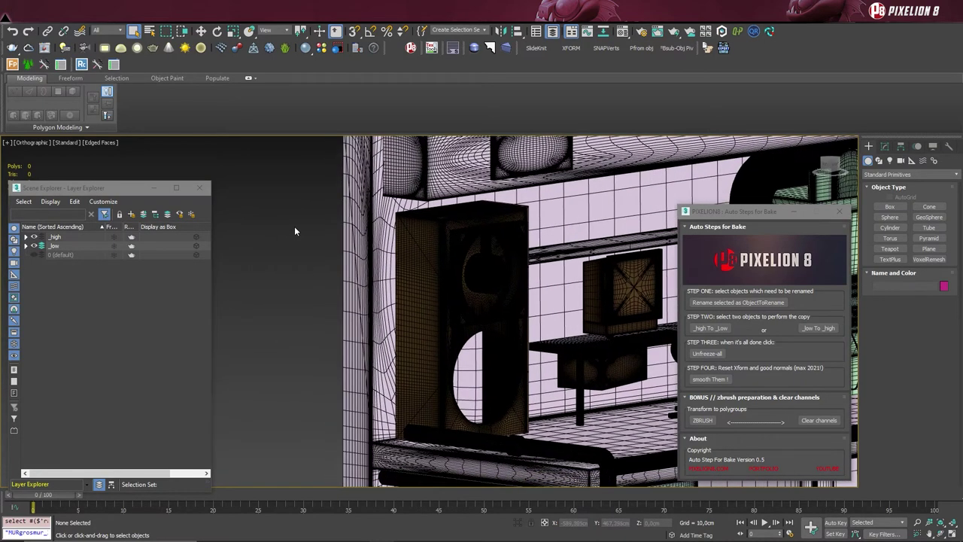
left_click_drag(322, 214, 362, 253)
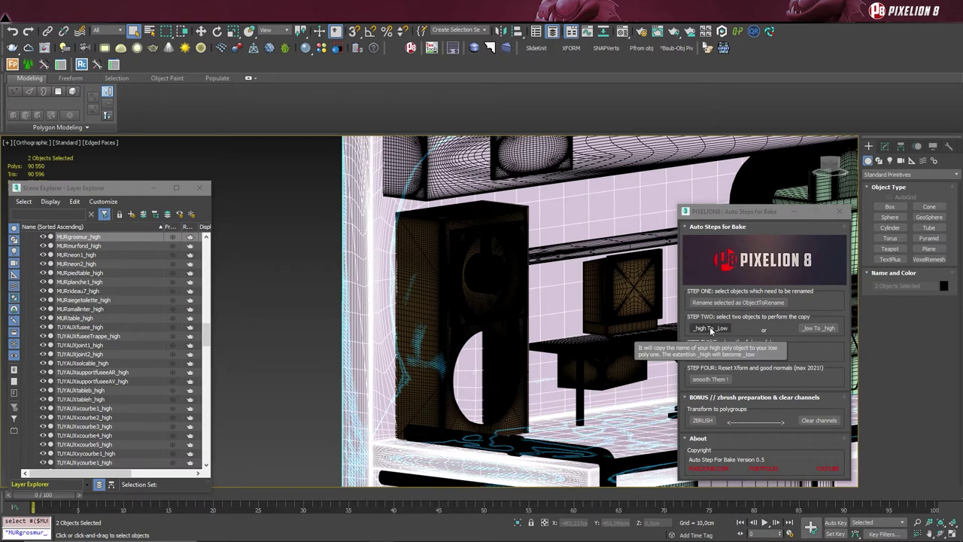
left_click(711, 329)
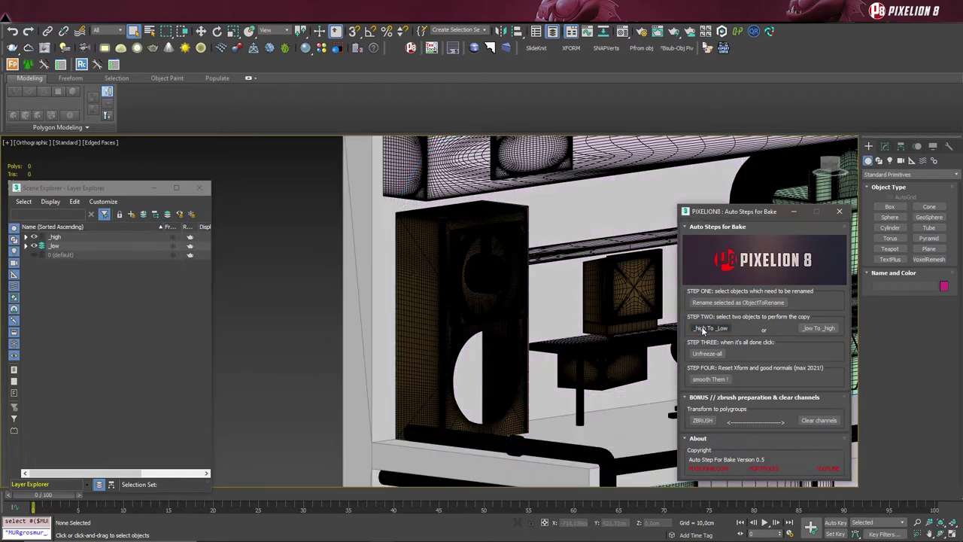
Step: Transfer a second high-poly name onto its low-poly match
scroll(312, 263, "down", 5)
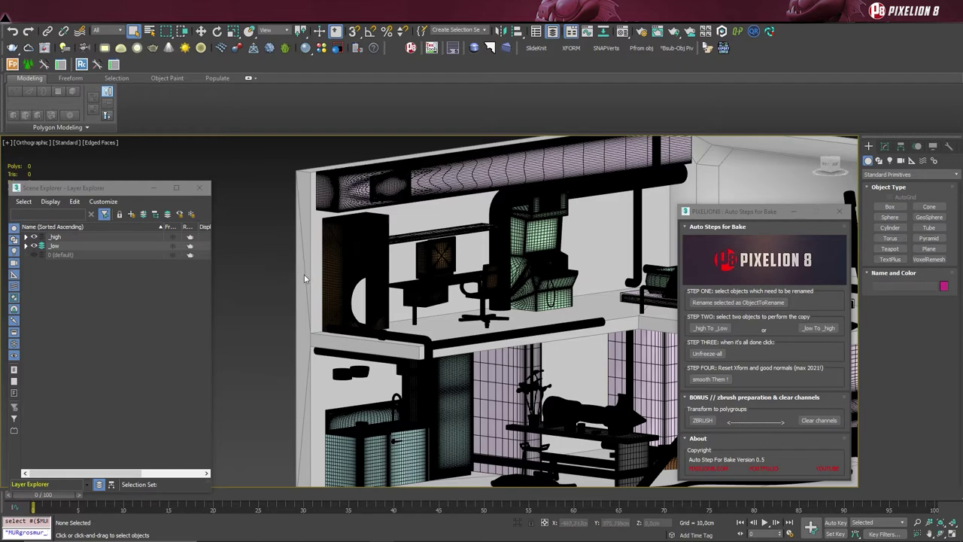
scroll(301, 238, "up", 3)
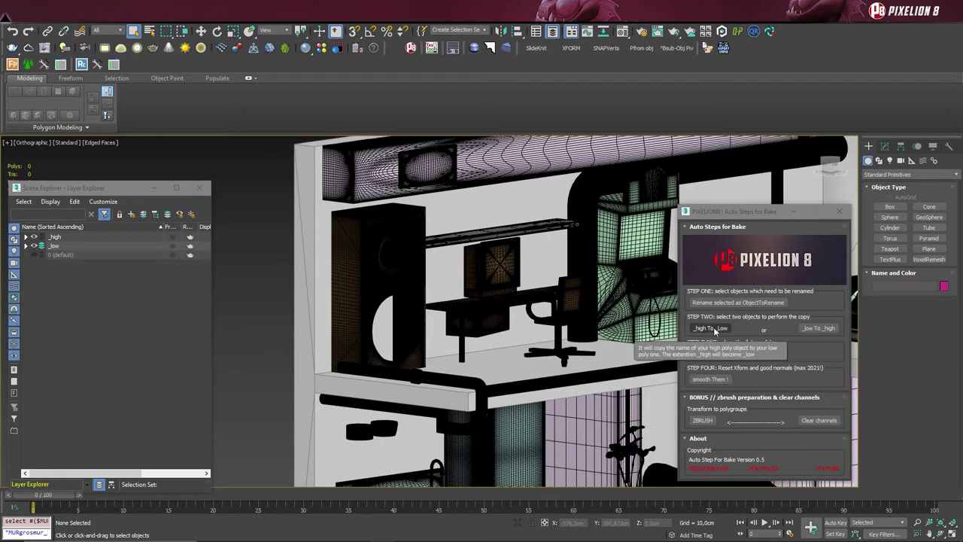
left_click(715, 330)
Step: Select the high- and low-poly ceiling duct and oval wall vent pieces
scroll(286, 229, "up", 3)
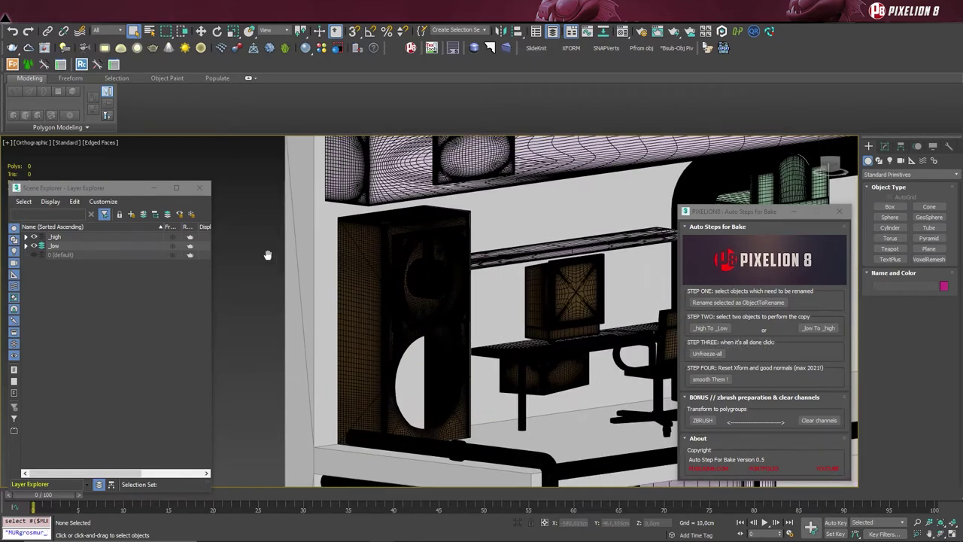
middle_click_drag(268, 255, 255, 298)
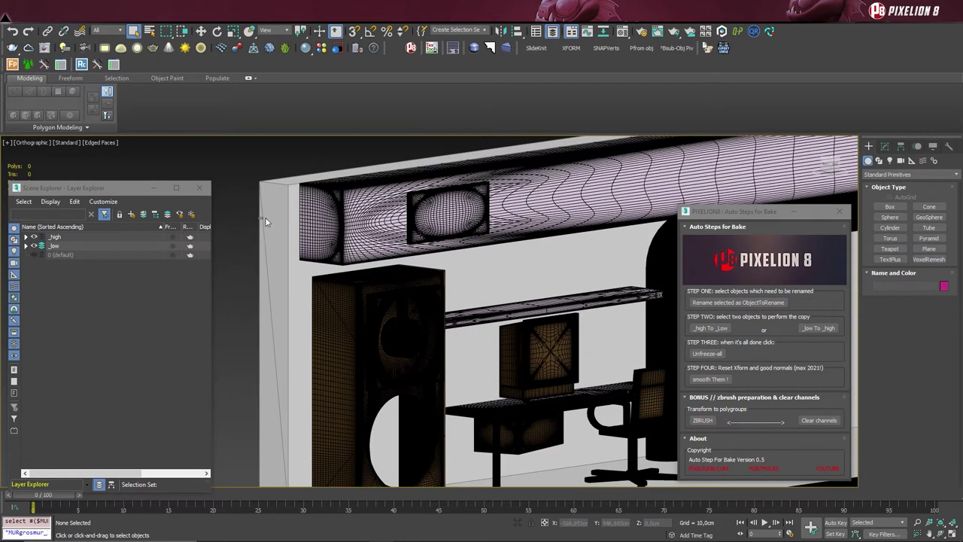
left_click(328, 241)
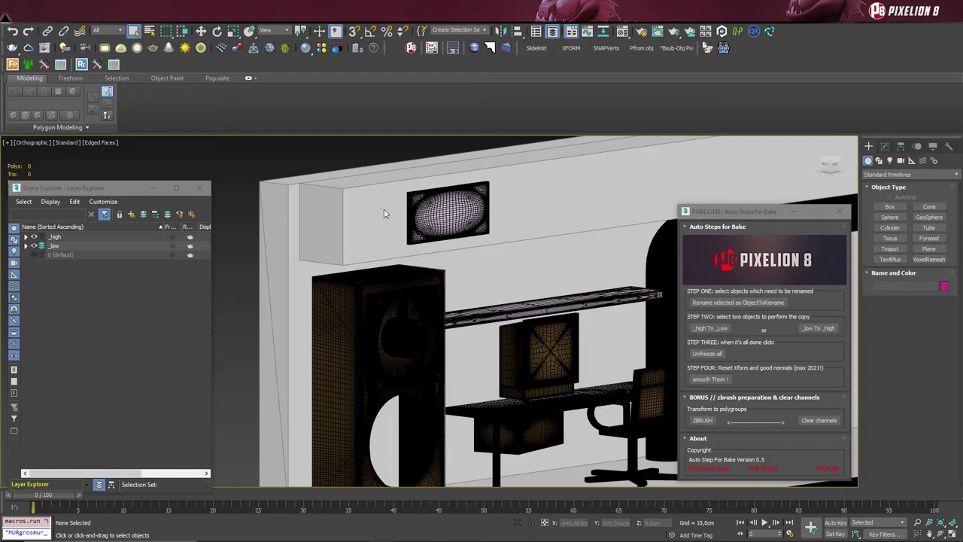
left_click(435, 222)
left_click(286, 280)
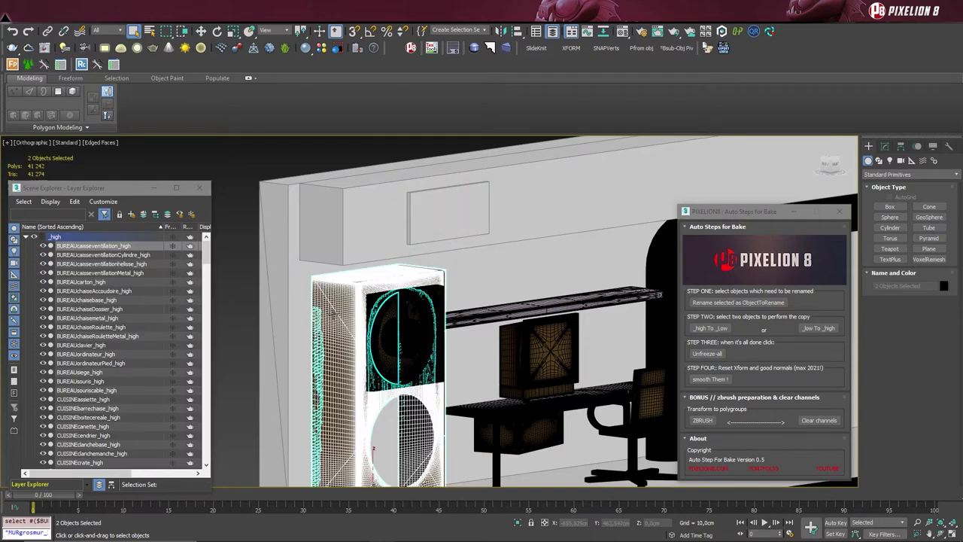
left_click_drag(336, 277, 495, 289)
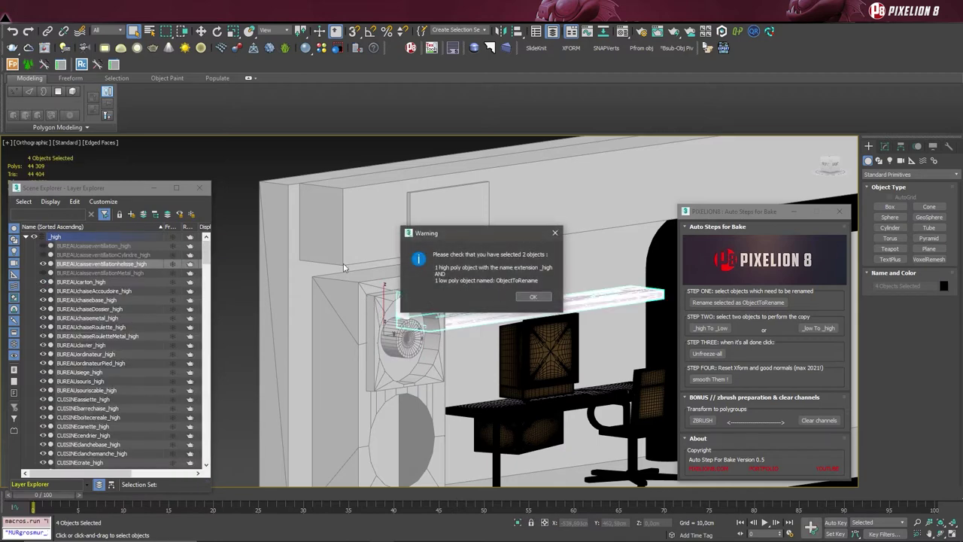
left_click_drag(455, 236, 424, 192)
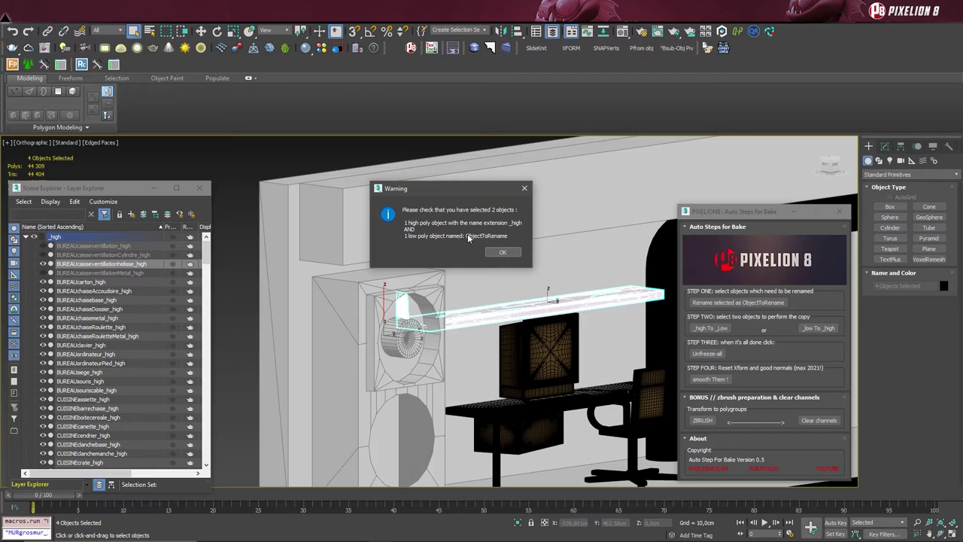
left_click(507, 253)
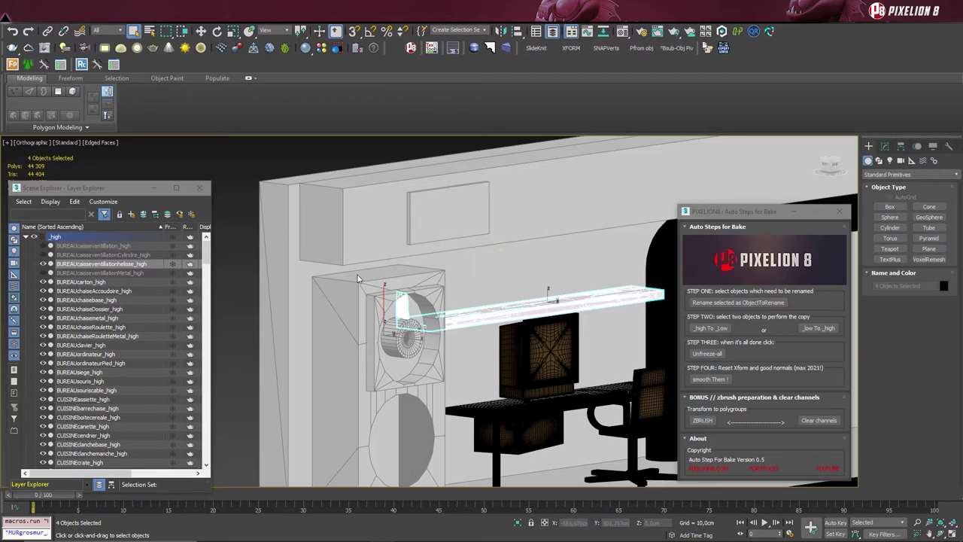
Step: Transfer high-poly names onto the low-poly shelf and desk pieces with Ctrl+Shift+C
left_click(411, 304)
key("ctrl+shift+c")
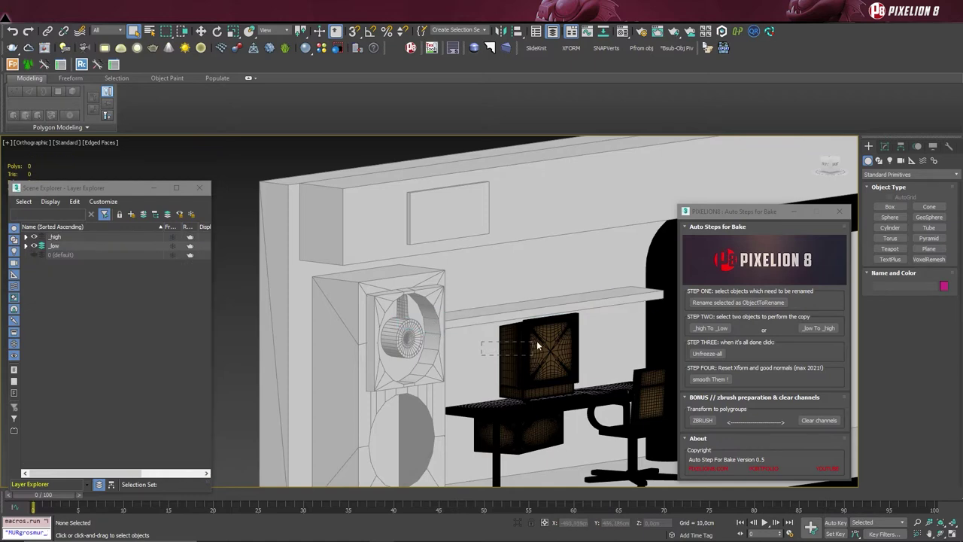
left_click_drag(537, 341, 537, 342)
left_click(456, 422)
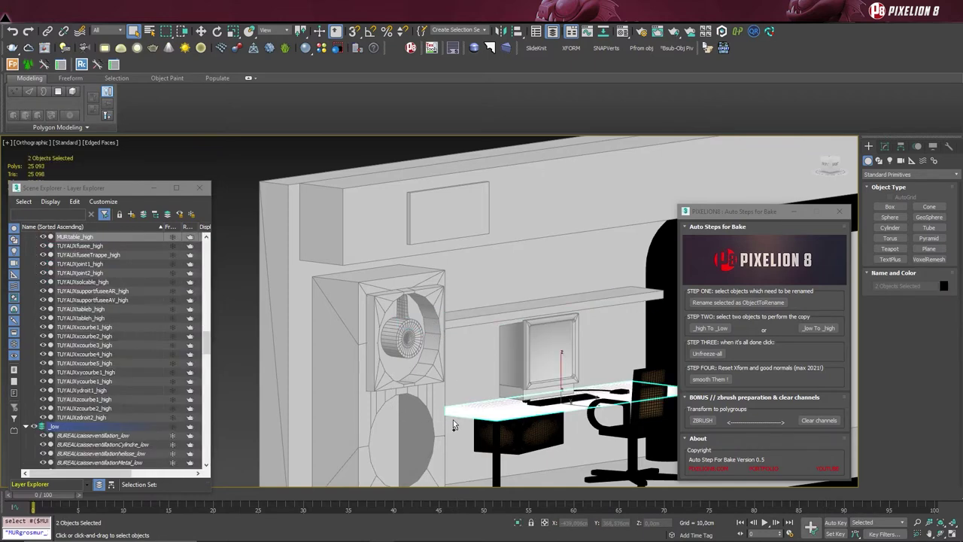
key("ctrl+shift+c")
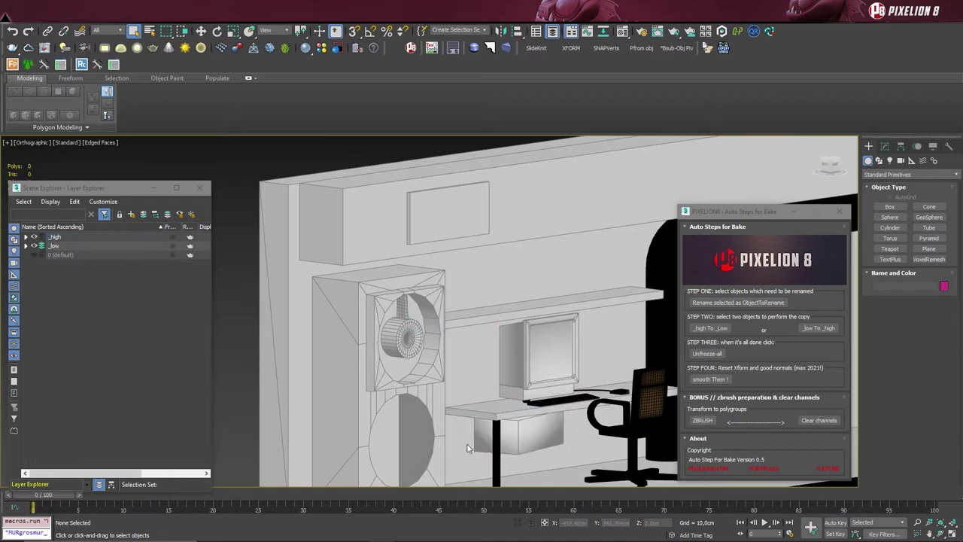
Step: Transfer the high-poly sink's name onto the low-poly sink, dismissing the two-object warning
middle_click_drag(467, 449, 409, 301)
left_click(409, 305)
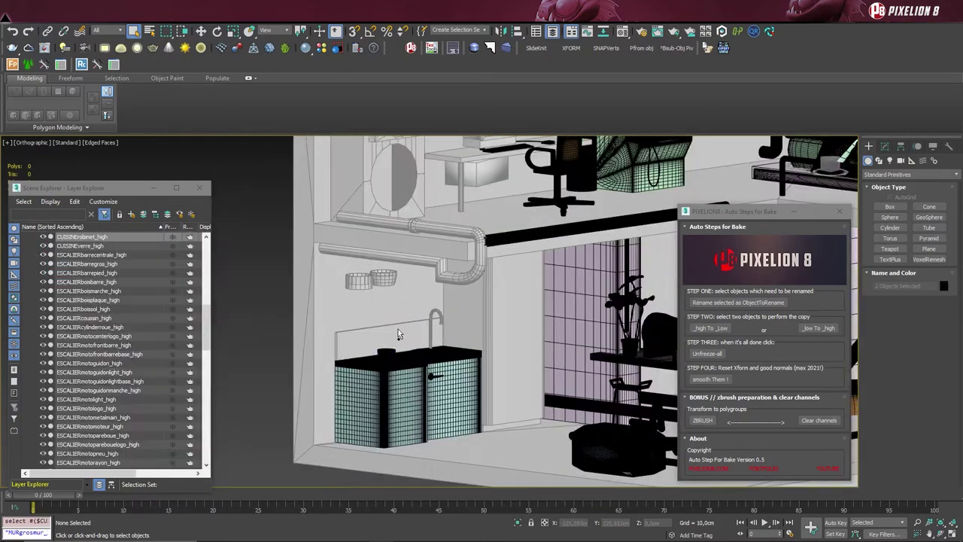
key("ctrl+shift+c")
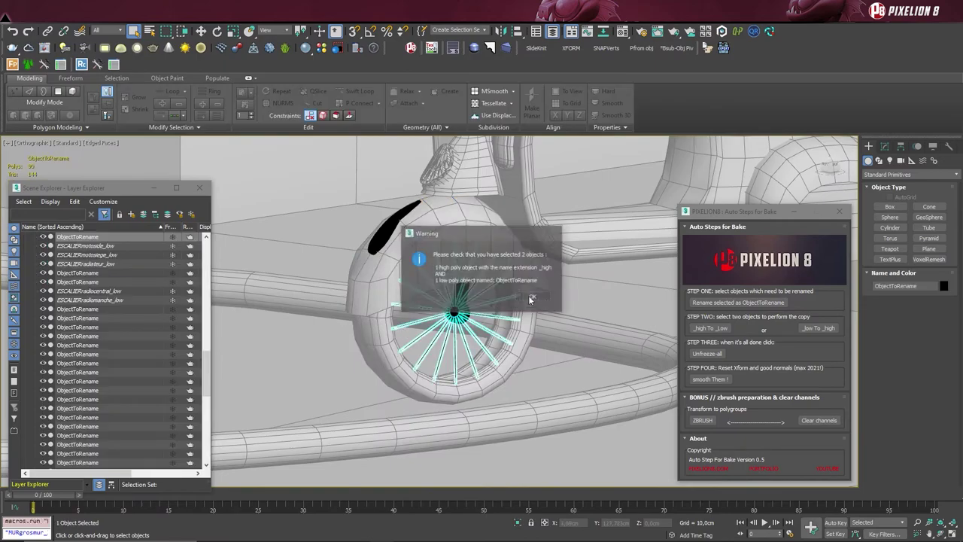
left_click(530, 295)
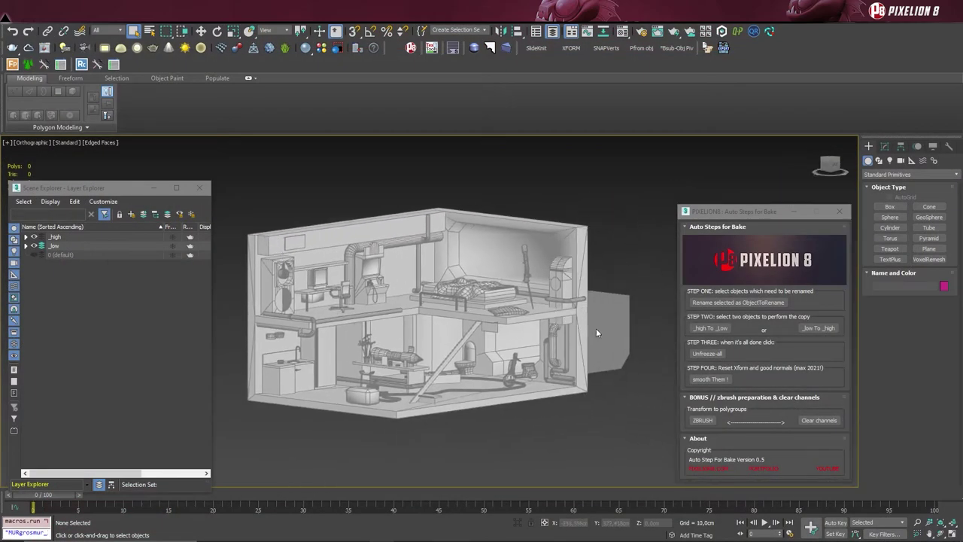
Step: Unfreeze all objects in the scene from the PIXELION panel
left_click(702, 350)
left_click(718, 351)
middle_click_drag(267, 228, 287, 217)
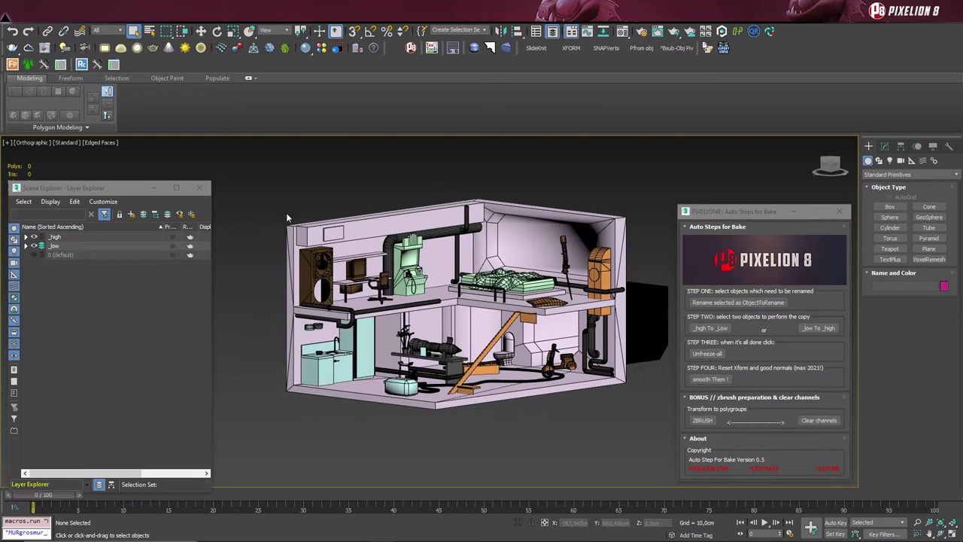
Step: Check a low-poly wall vent's _low name, then select all 121 low-poly objects
left_click(30, 239)
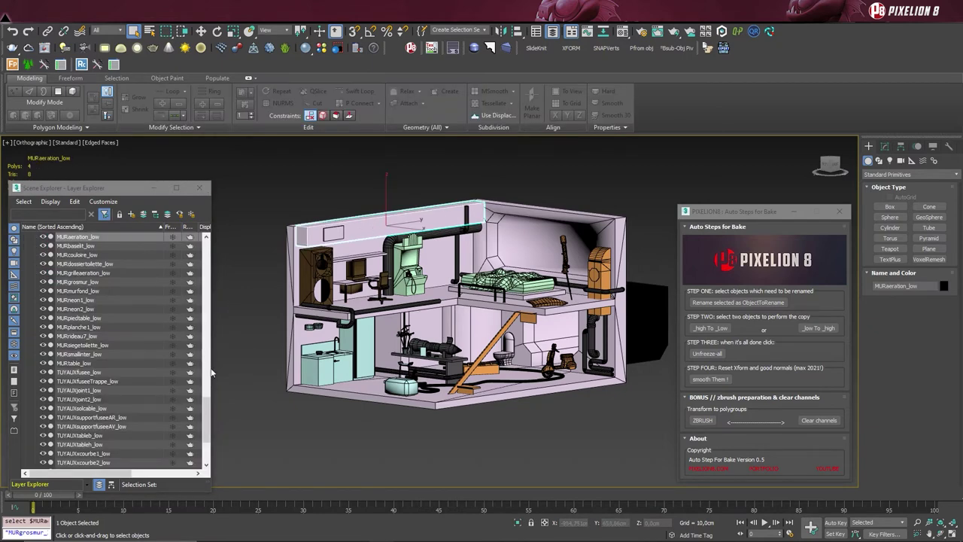
left_click_drag(207, 414, 193, 249)
scroll(275, 248, "up", 5)
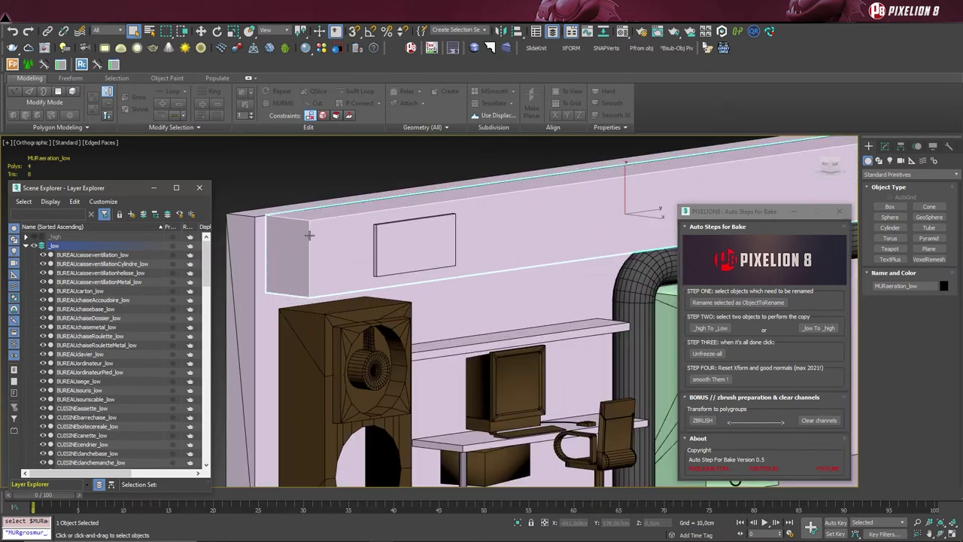
scroll(275, 248, "down", 1)
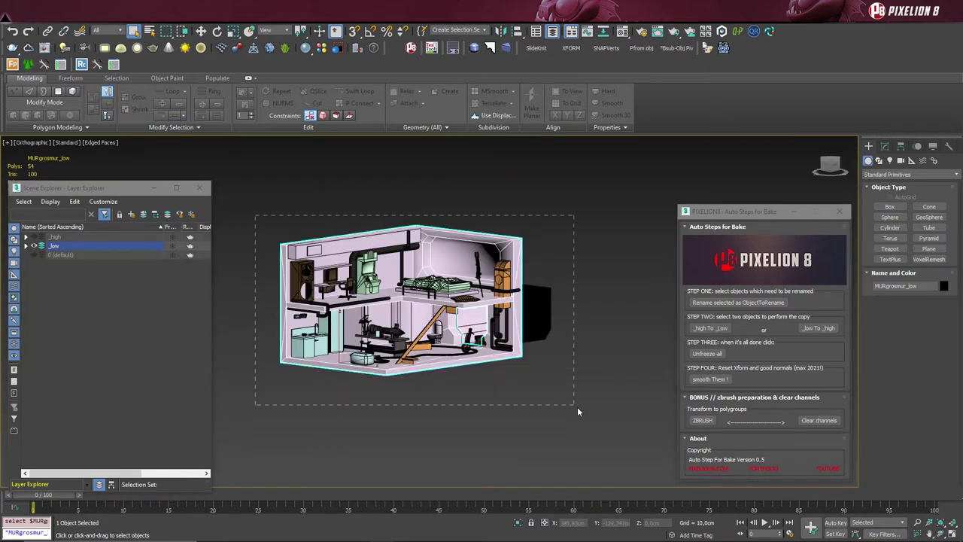
left_click_drag(578, 409, 576, 406)
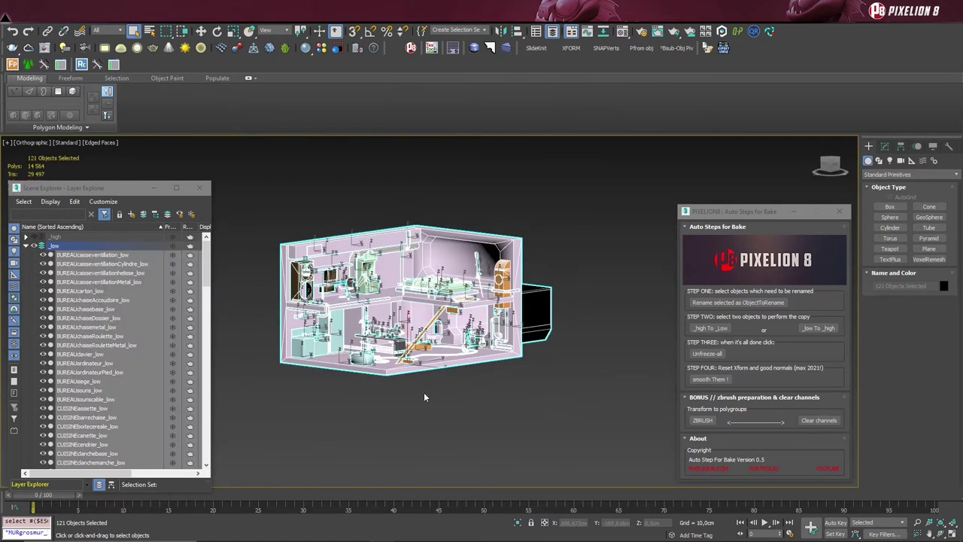
middle_click_drag(424, 393, 485, 392)
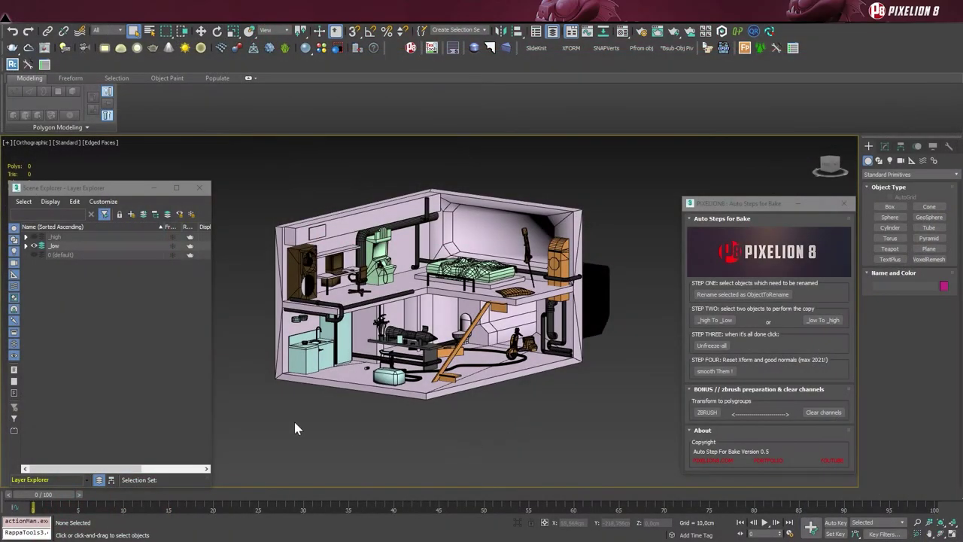
Step: Box-select all 121 low-poly room objects and run 'smooth Them !' for reset XForm and weighted normals
left_click_drag(310, 228, 550, 390)
left_click_drag(611, 412, 631, 420)
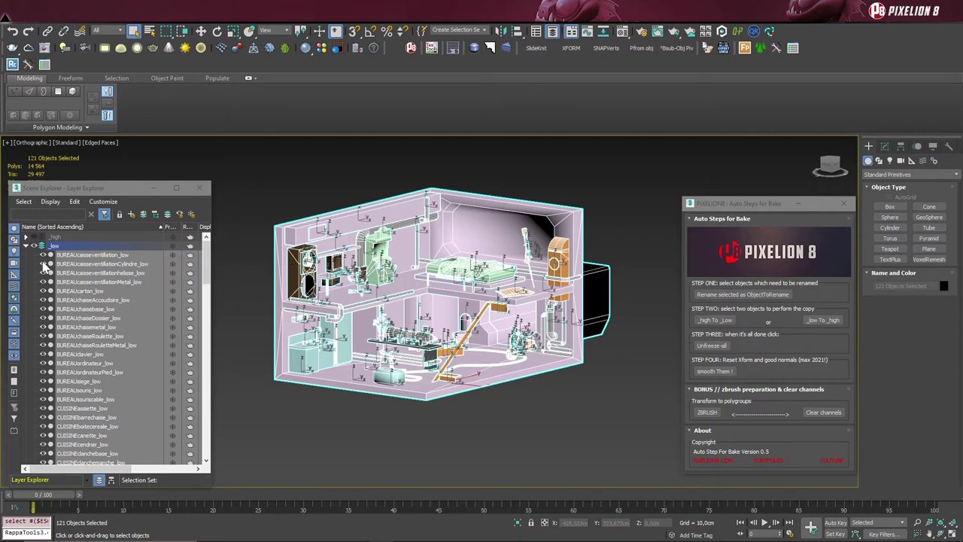
left_click(715, 372)
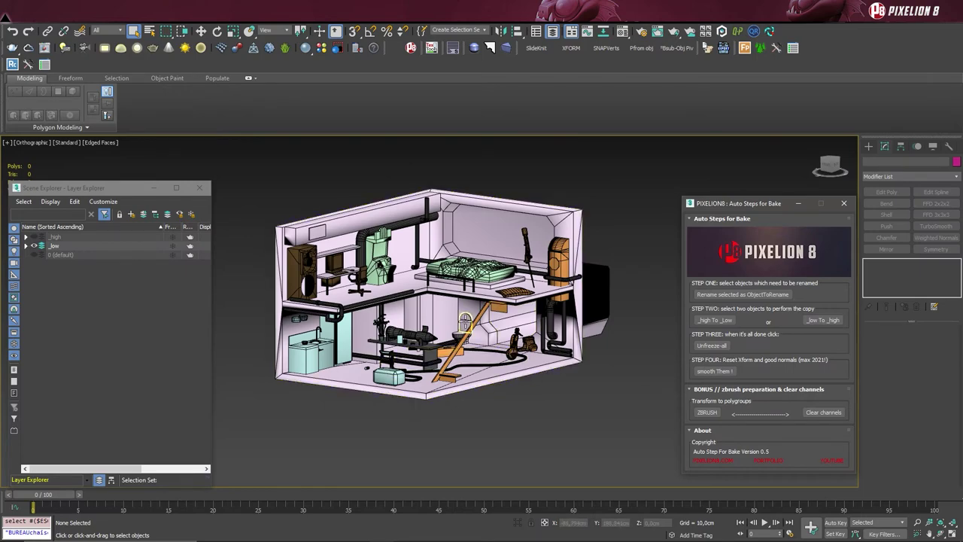
Step: Select the fridge in the lower room and frame it to inspect its shading
scroll(465, 322, "up", 5)
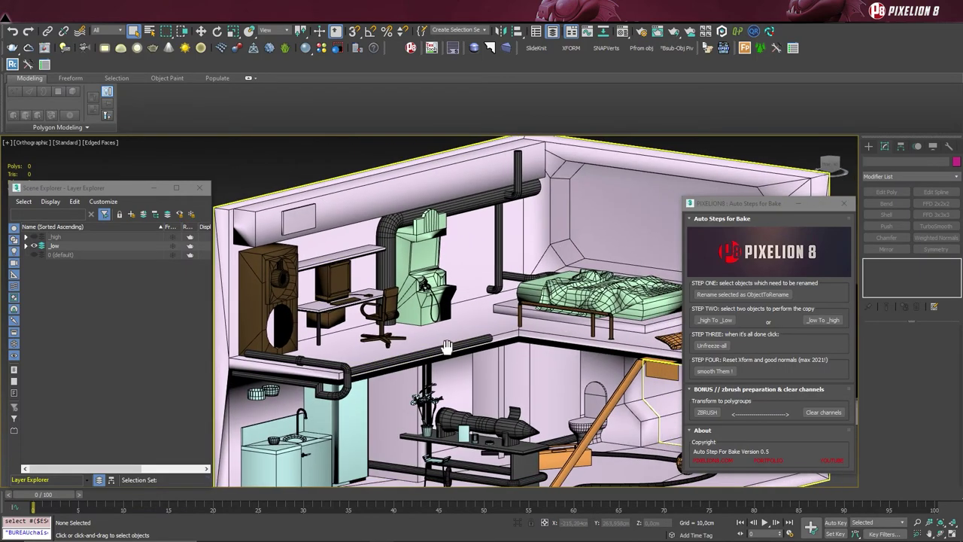
middle_click_drag(447, 347, 471, 279, "alt")
left_click(384, 316)
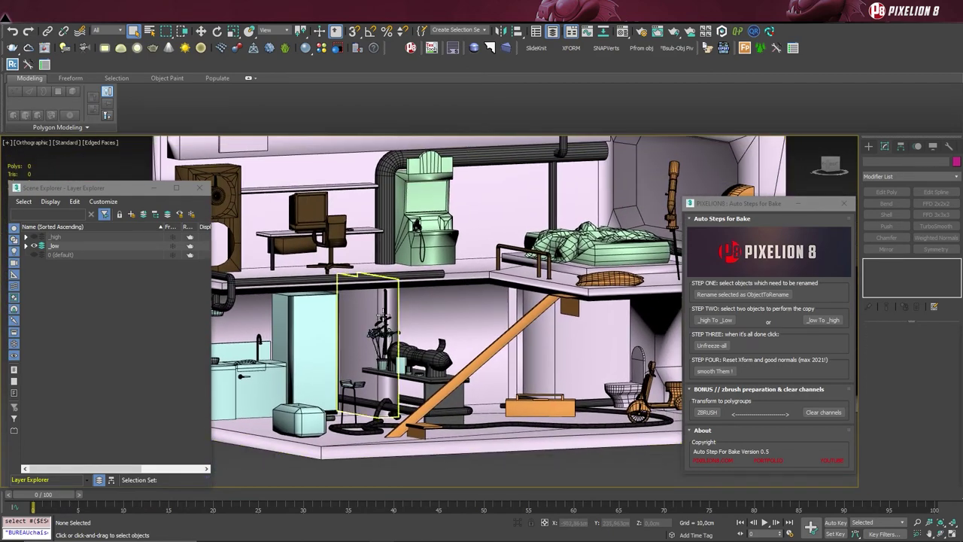
scroll(382, 314, "up", 5)
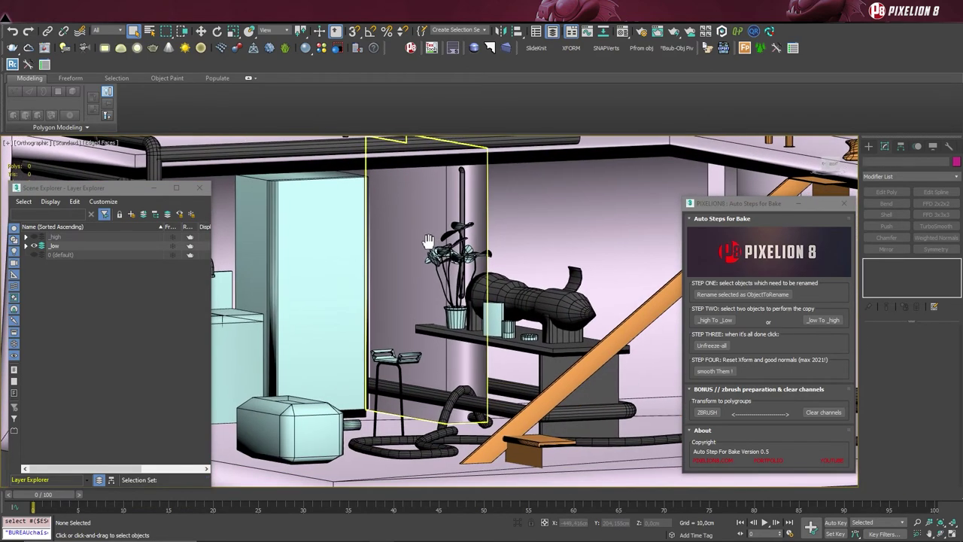
left_click(359, 317)
key("z")
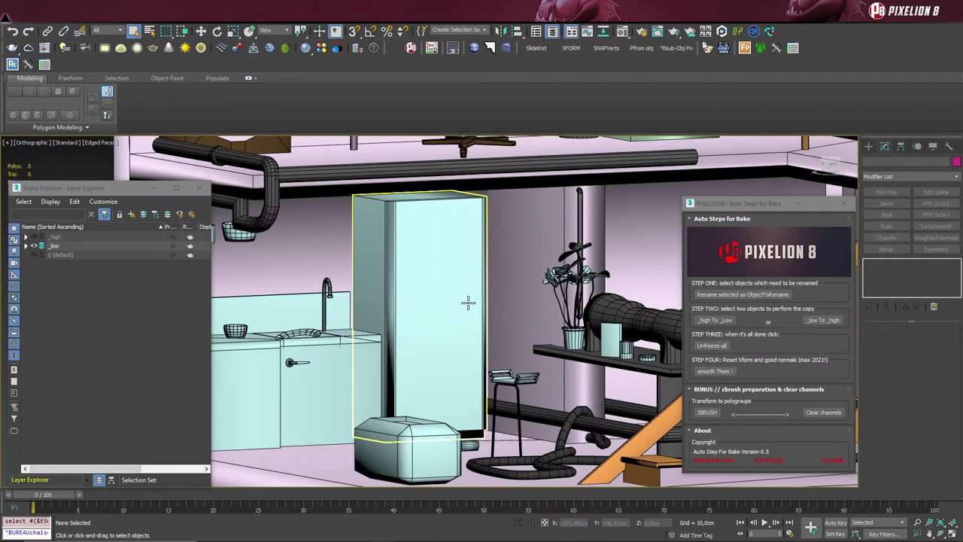
Step: Select and frame the rocket-shaped pipe TUYAUXfusee_low
middle_click_drag(469, 273, 420, 235)
left_click(597, 294)
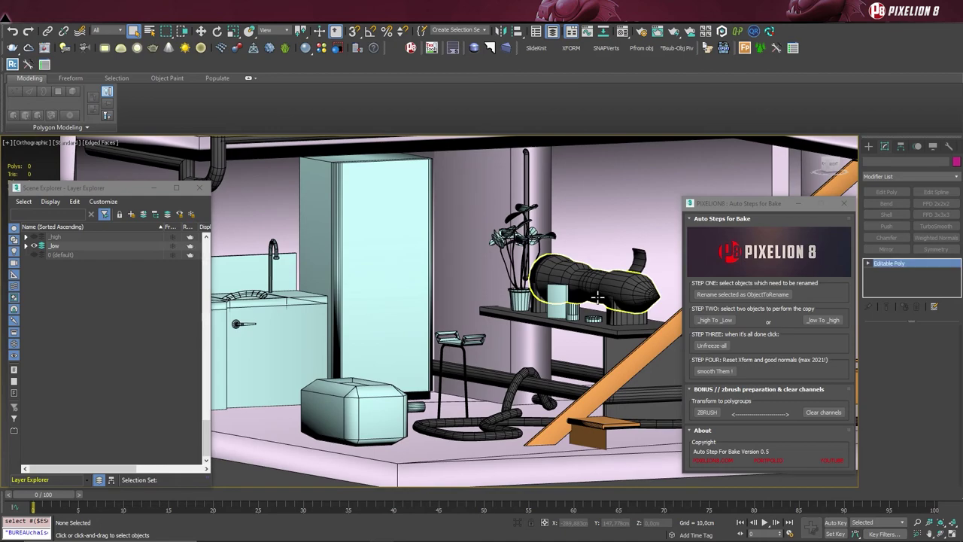
key("z")
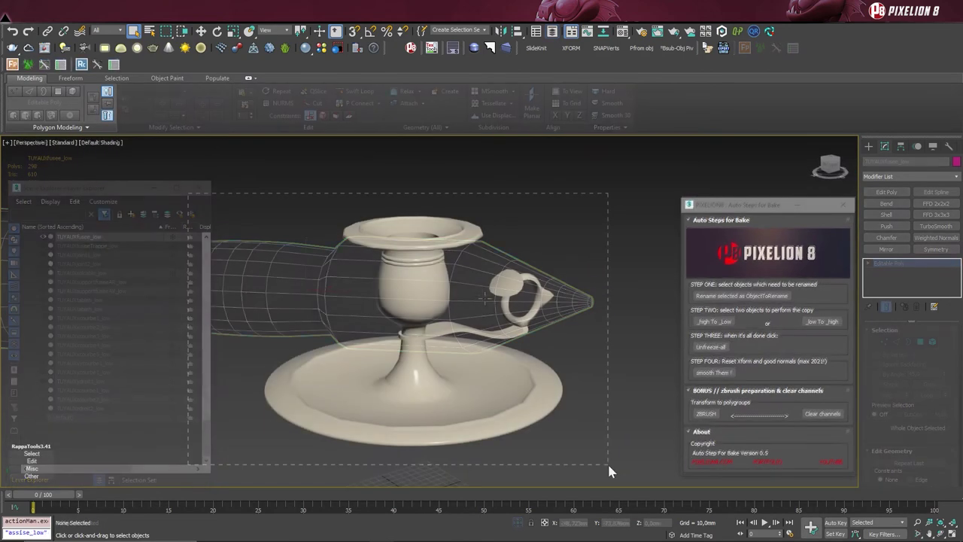
Step: Run 'smooth Them !' on the four selected candlestick parts, then select the handle to check shading
left_click_drag(188, 194, 609, 465)
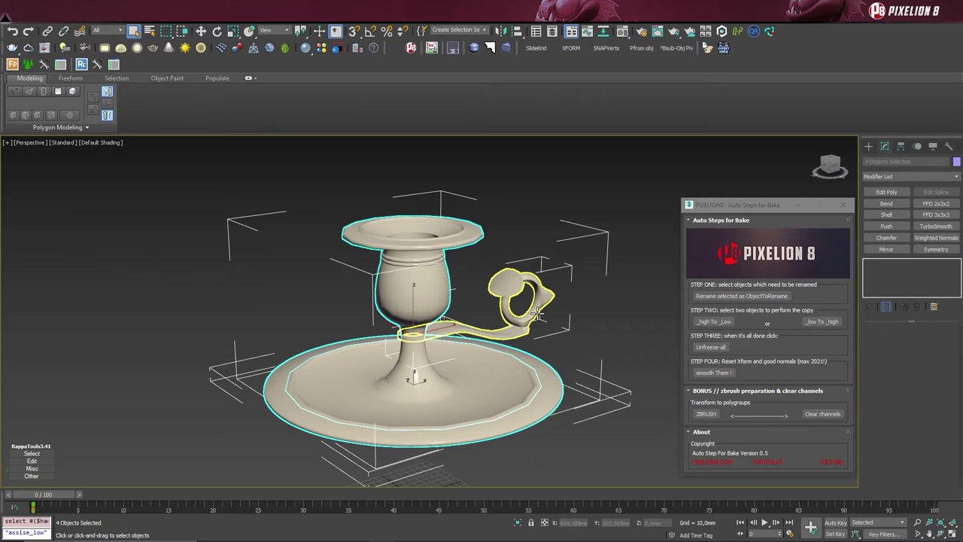
scroll(536, 313, "up", 10)
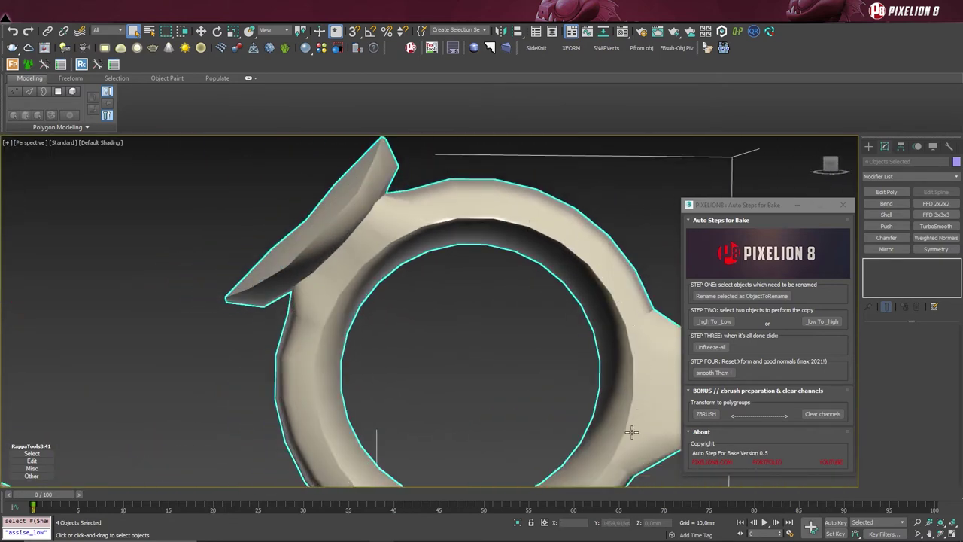
scroll(337, 321, "down", 10)
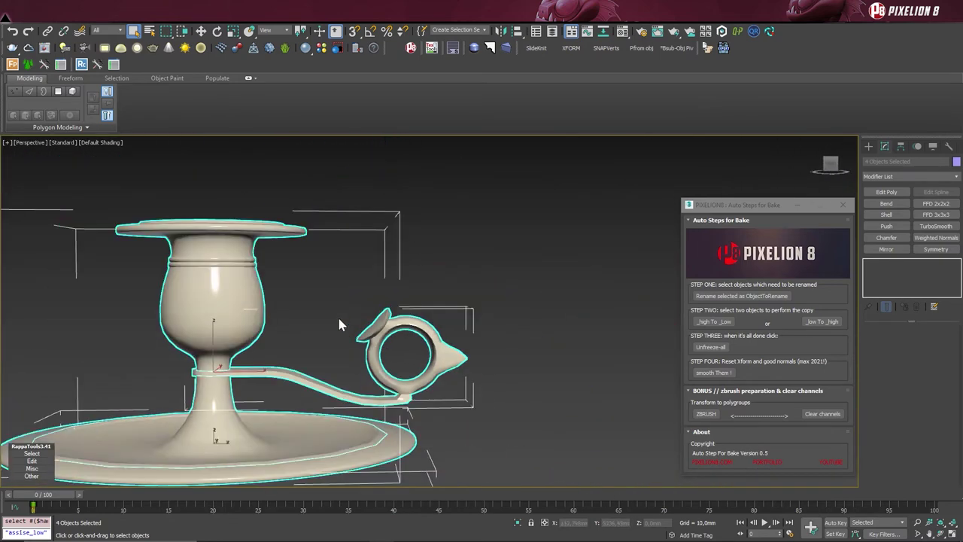
middle_click_drag(338, 321, 338, 322, "alt")
scroll(338, 322, "up", 5)
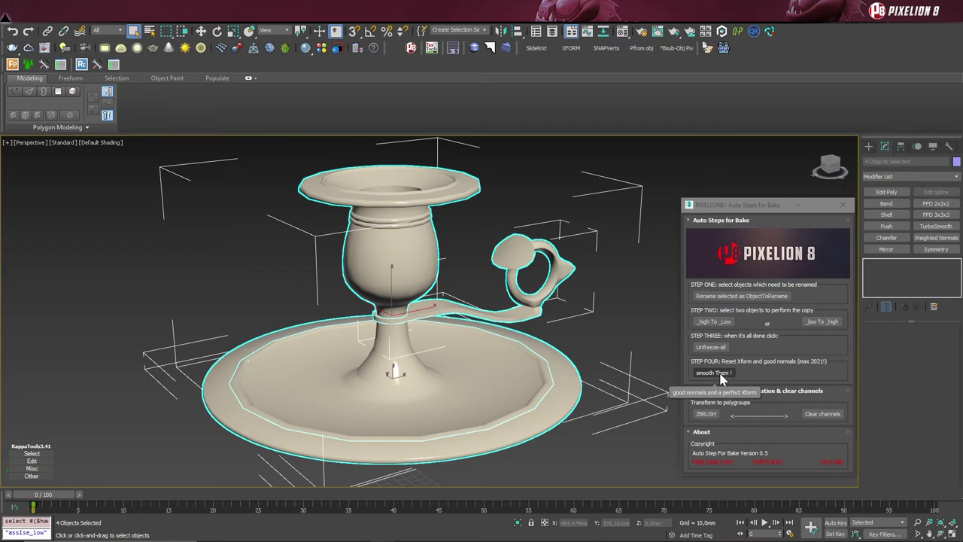
left_click(721, 376)
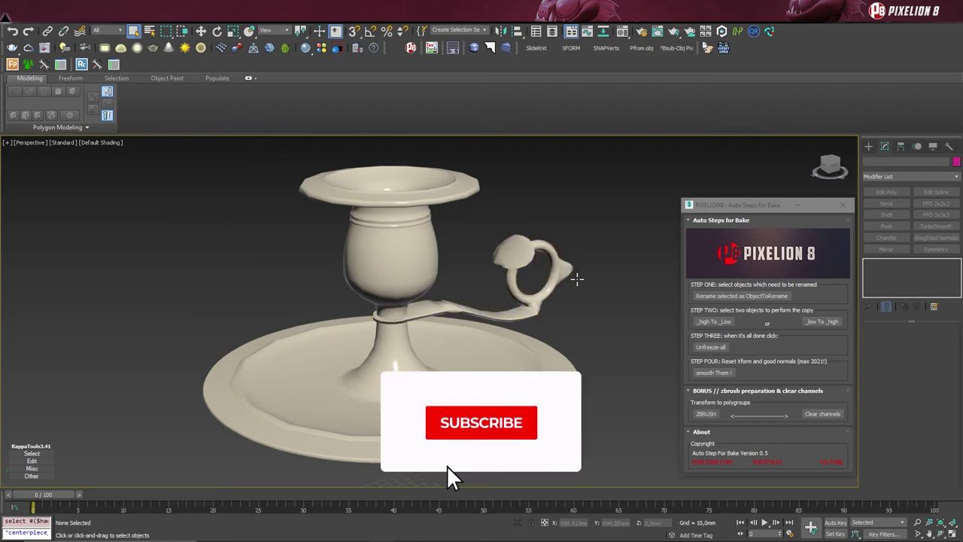
left_click(563, 278)
left_click(563, 279)
scroll(563, 278, "up", 10)
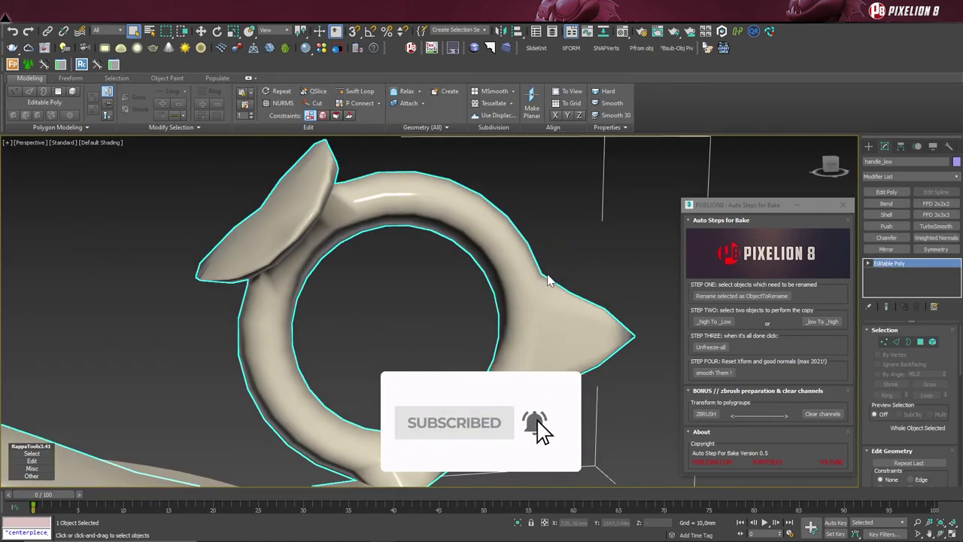
scroll(467, 241, "down", 4)
middle_click_drag(544, 414, 525, 464, "alt")
scroll(525, 464, "down", 5)
middle_click_drag(465, 379, 402, 329, "alt")
scroll(423, 351, "down", 5)
scroll(436, 357, "up", 5)
scroll(402, 329, "up", 5)
scroll(374, 321, "up", 3)
scroll(405, 324, "up", 3)
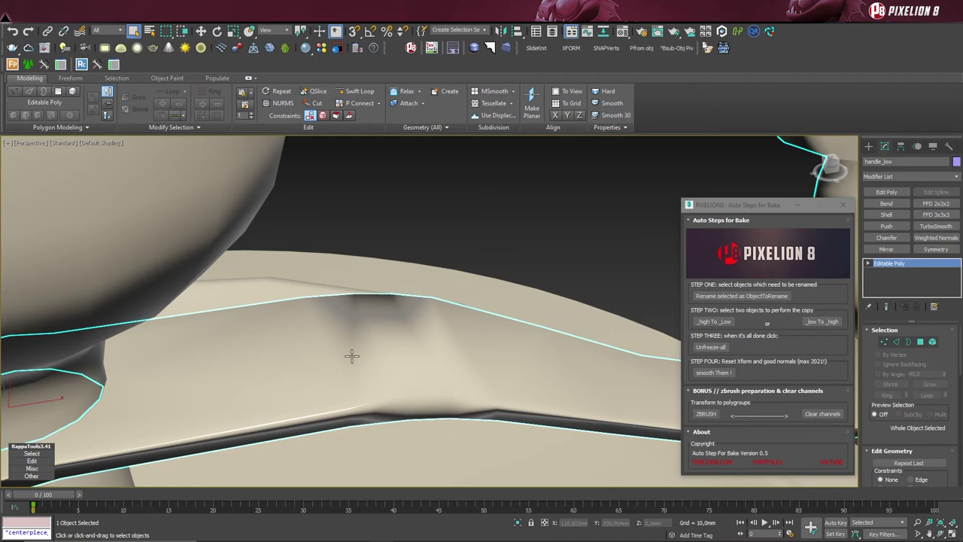
key("F4")
middle_click_drag(384, 377, 342, 320, "alt")
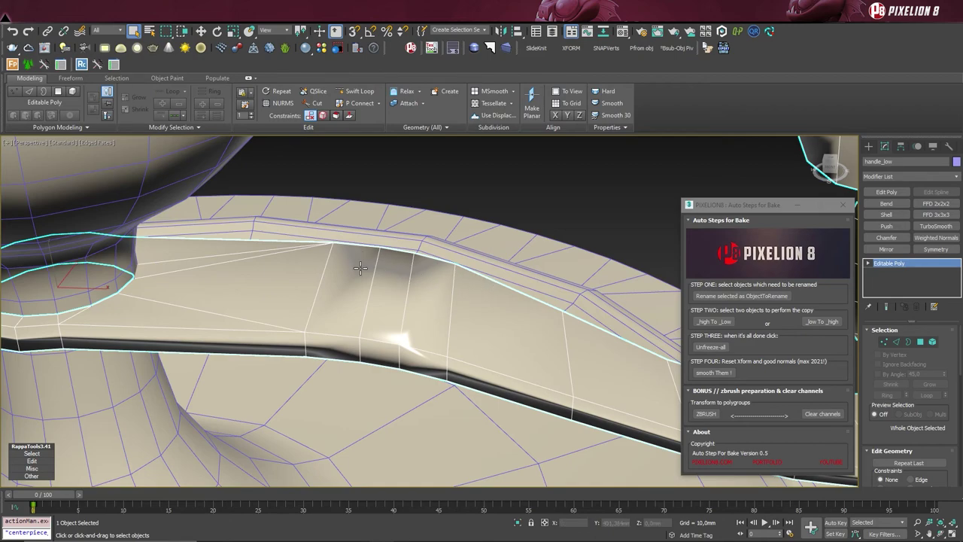
key("F4")
scroll(437, 286, "down", 5)
mouse_move(441, 306)
middle_mouse_down("alt")
mouse_move(349, 308)
mouse_move(359, 338)
mouse_move(446, 298)
middle_mouse_up("alt")
scroll(446, 297, "up", 3)
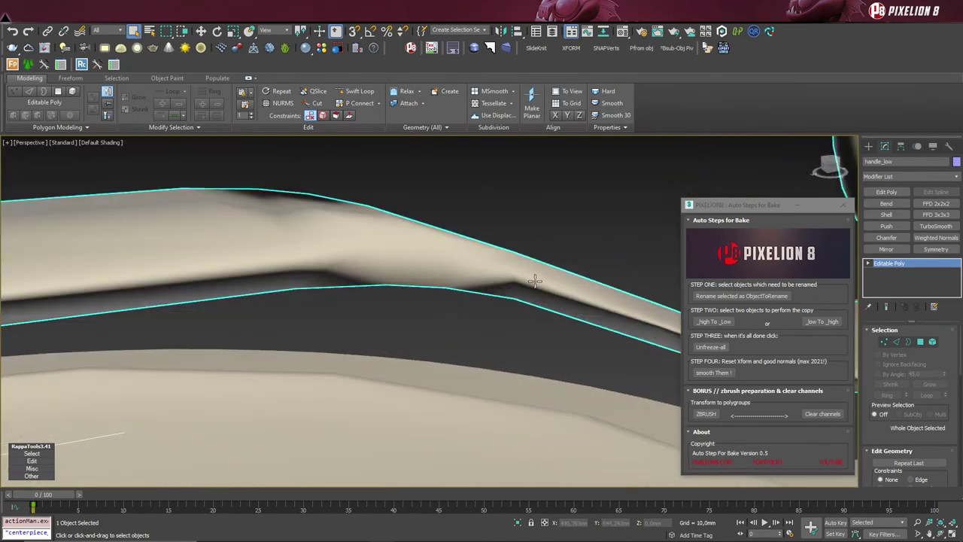
scroll(437, 256, "down", 6)
middle_click_drag(432, 246, 439, 279, "alt")
scroll(436, 218, "up", 4)
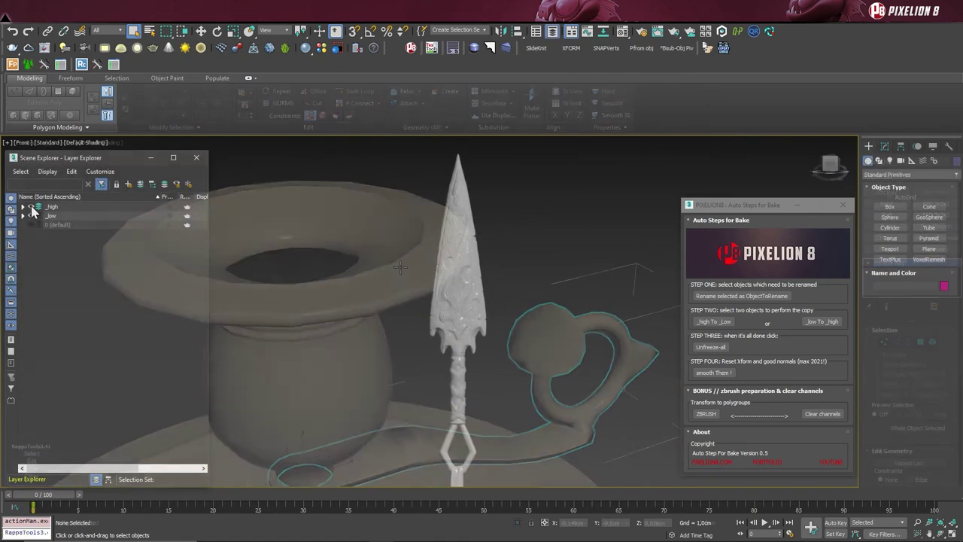
Step: Marquee-select the kunai's middle_low, pointe_low and tissus_low parts, then switch to the Move tool
scroll(316, 338, "down", 2)
middle_click_drag(316, 338, 344, 294)
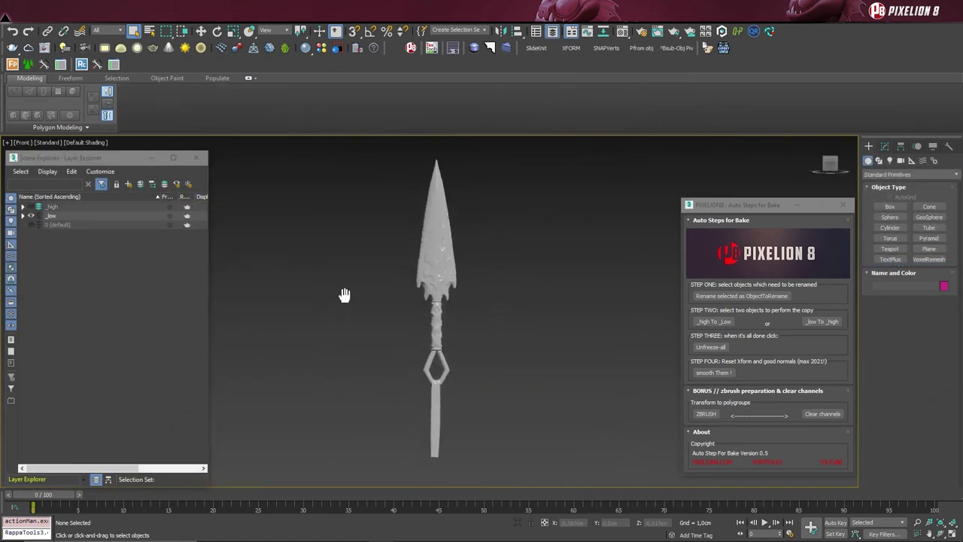
left_click(437, 222)
scroll(437, 222, "up", 3)
scroll(440, 218, "down", 3)
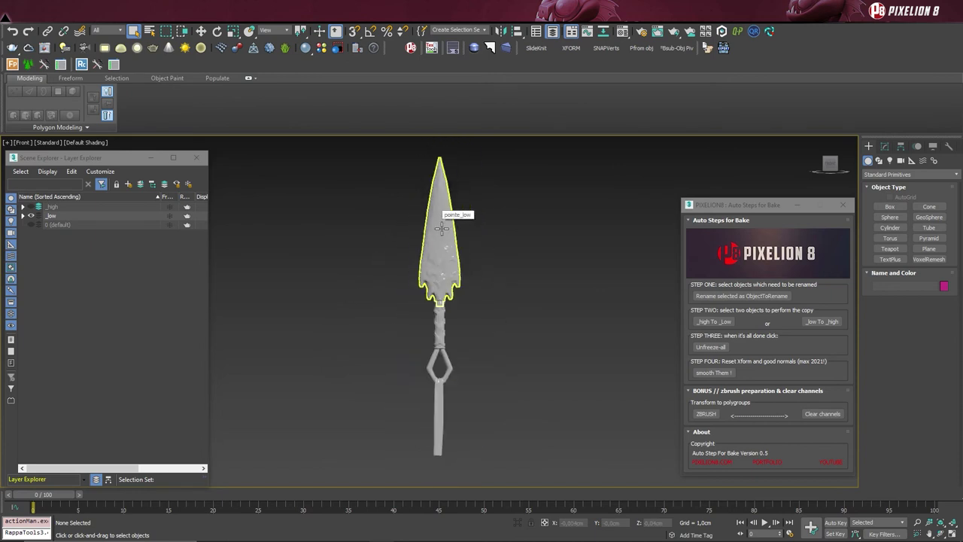
left_click(376, 163)
left_click_drag(362, 147, 542, 464)
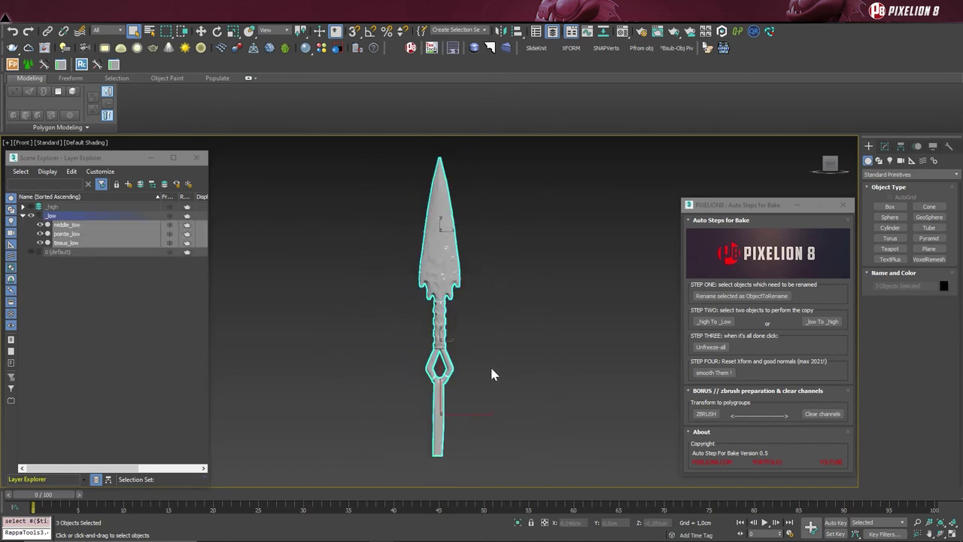
scroll(451, 271, "up", 8)
scroll(405, 300, "down", 8)
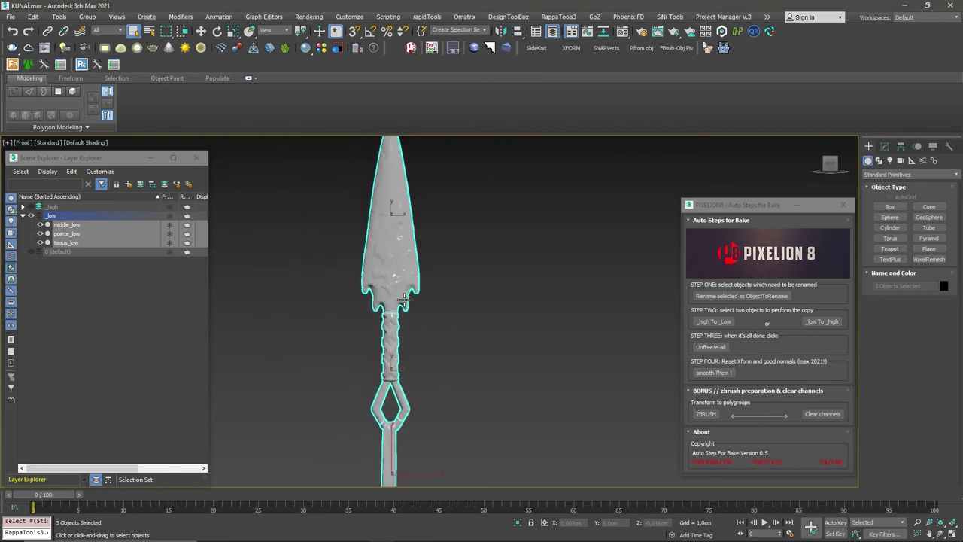
key("w")
middle_click_drag(429, 308, 394, 329)
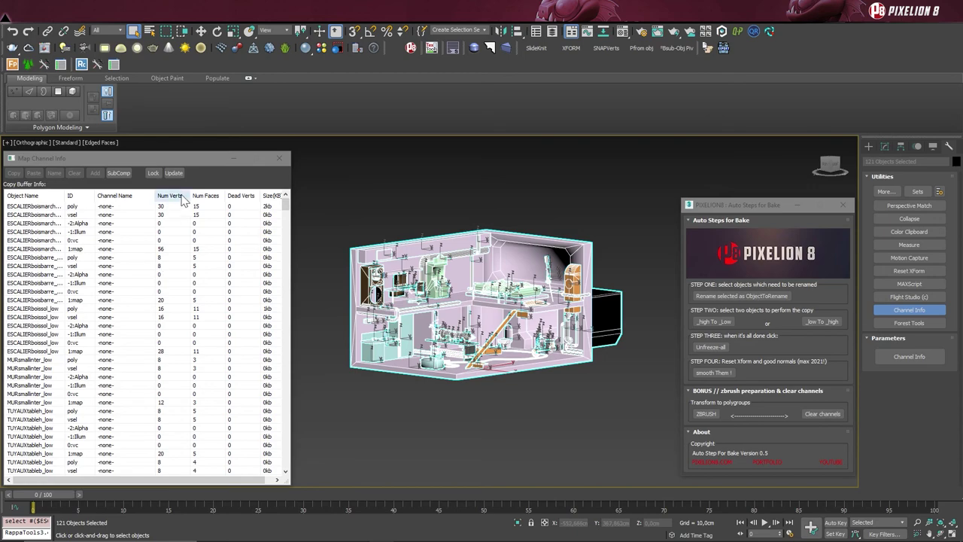
Step: Inspect the map channel rows for the room objects, then close Map Channel Info
left_click_drag(285, 202, 285, 460)
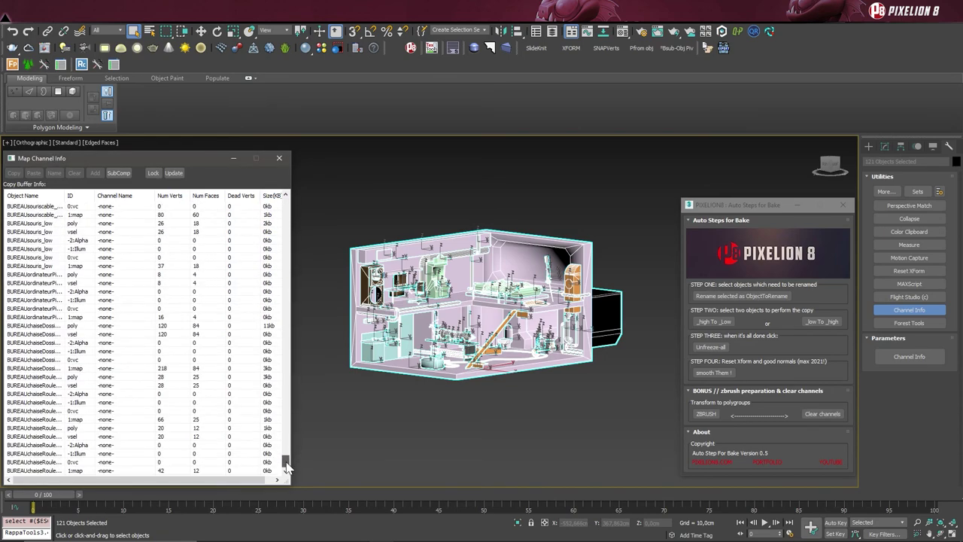
left_click(73, 317)
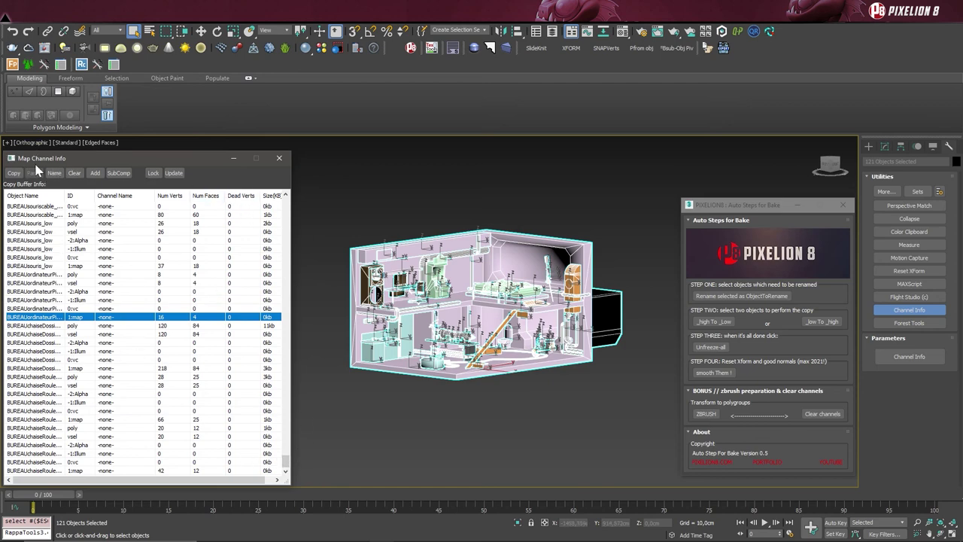
left_click(279, 161)
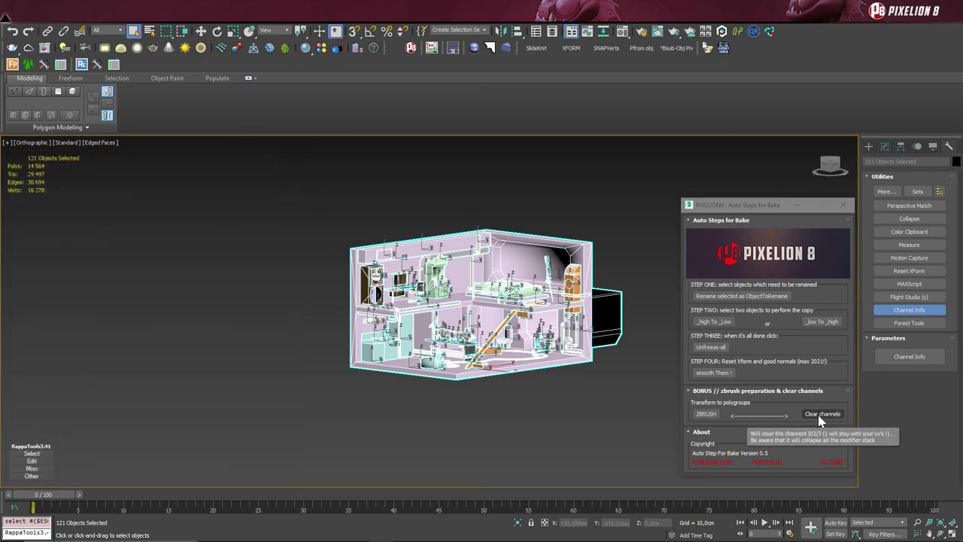
Step: Clear map channels 0, 2 and 3 on all 121 selected room objects with Pixelion 8's Clear channels
middle_click_drag(649, 235, 592, 239)
scroll(553, 271, "up", 2)
left_click(830, 415)
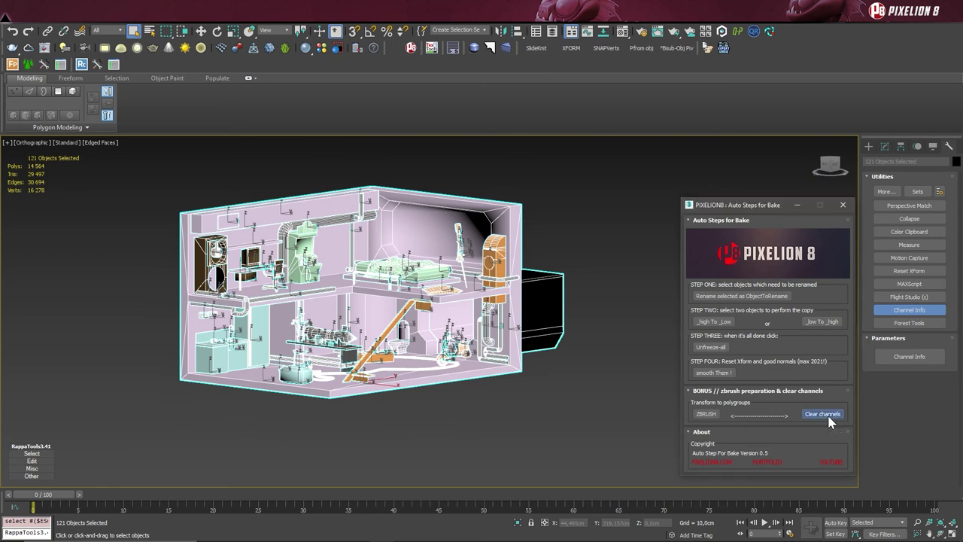